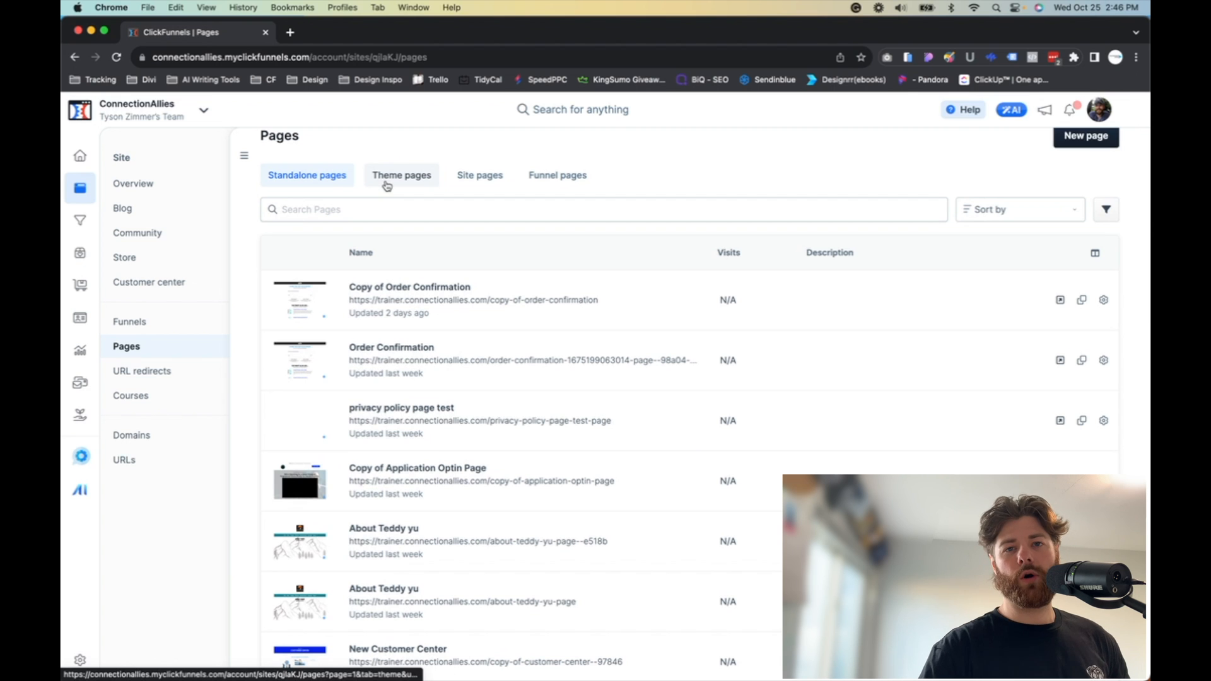
Step: Open the ConnectionAllies Home theme page's settings and copy its page name
left_click(387, 184)
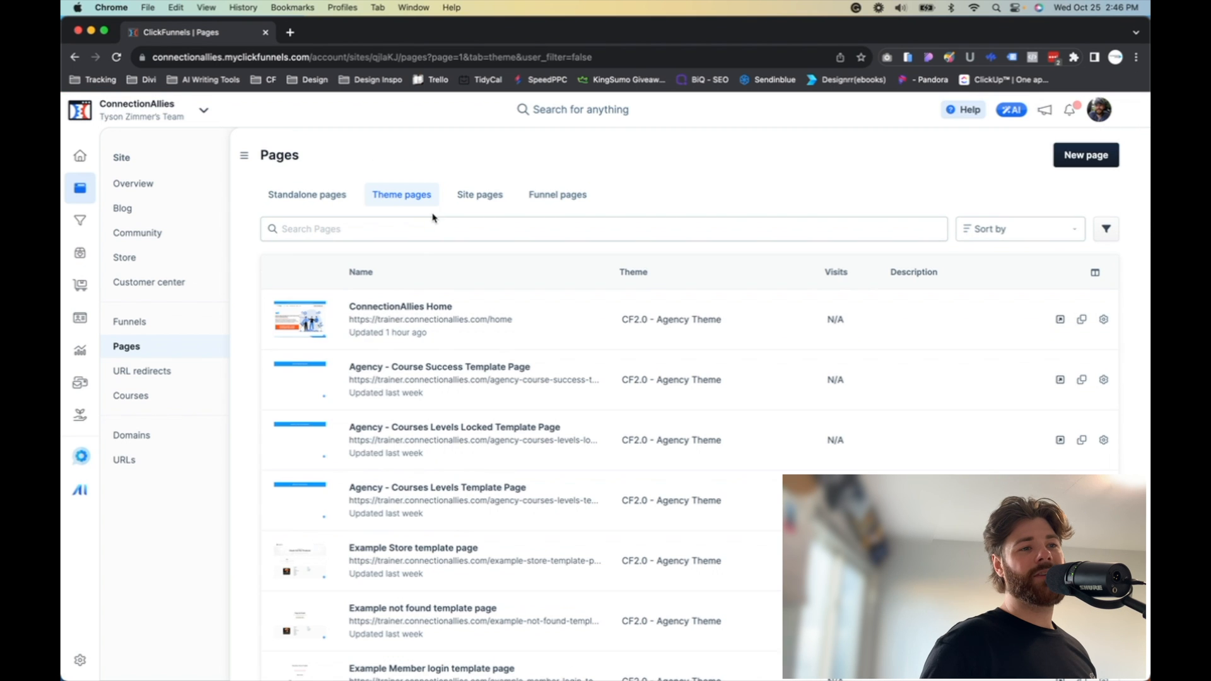
scroll(444, 364, "down", 3)
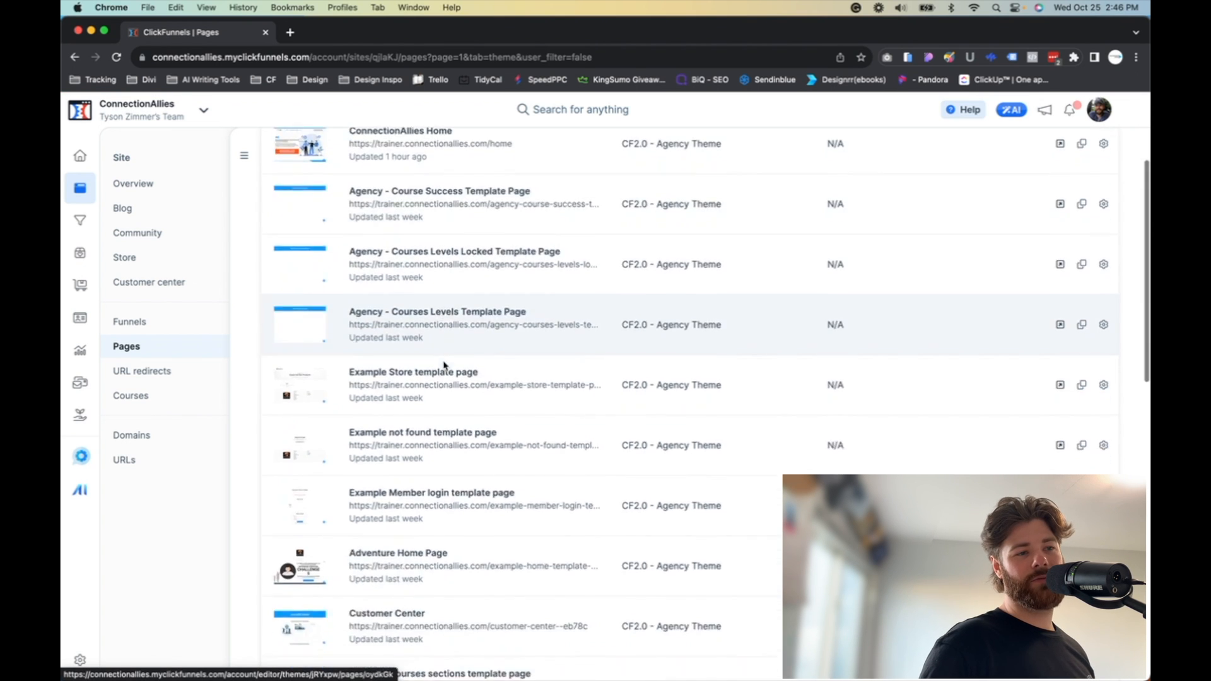
scroll(445, 364, "up", 3)
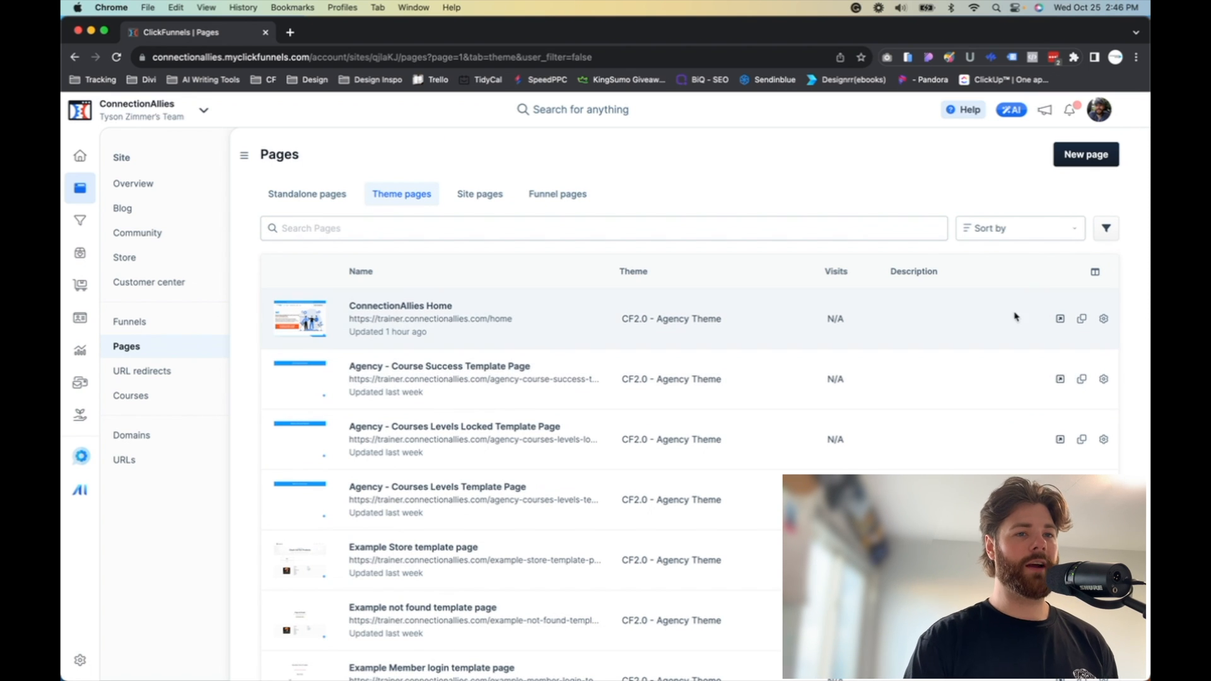
left_click(1103, 318)
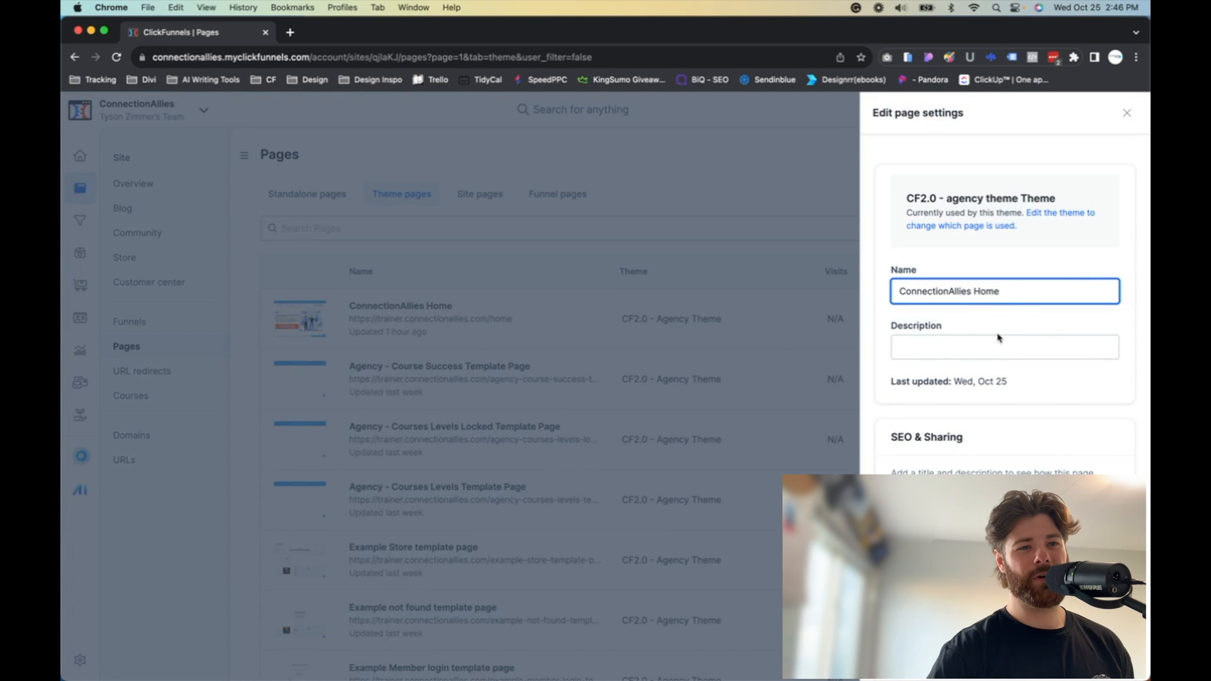
triple_click(963, 292)
key("super+c")
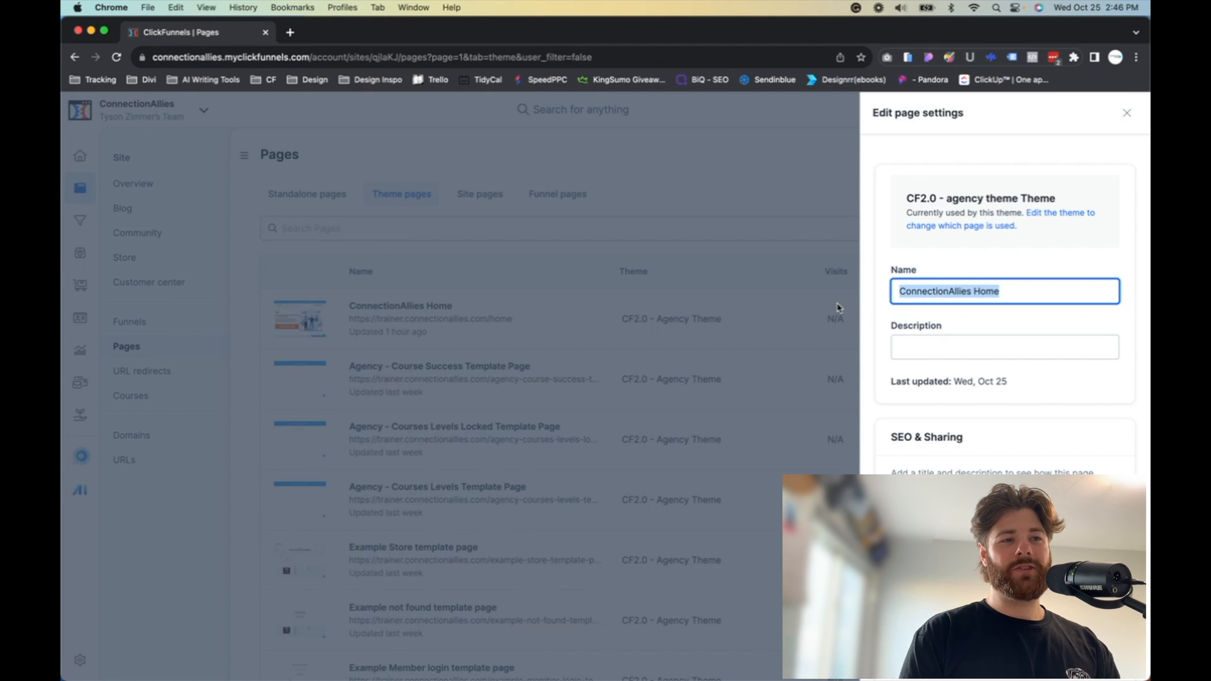
left_click(812, 304)
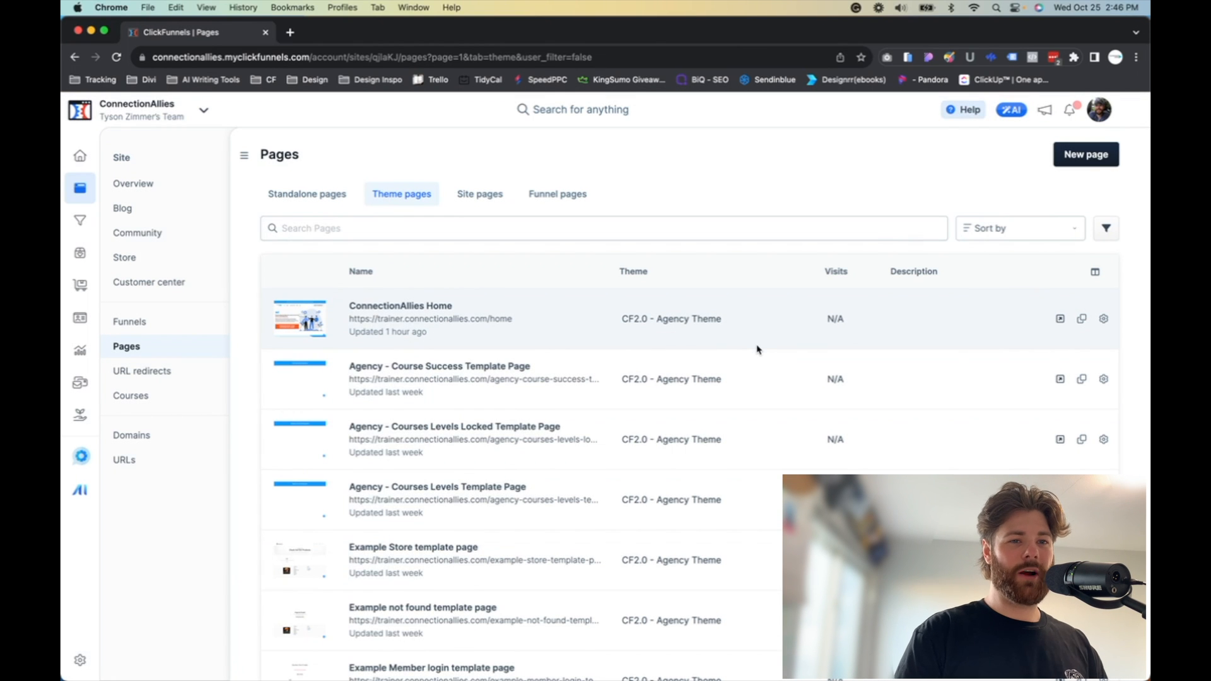
Step: Start a new workflow in Marketing and name it 'home page workflow example'
left_click(316, 193)
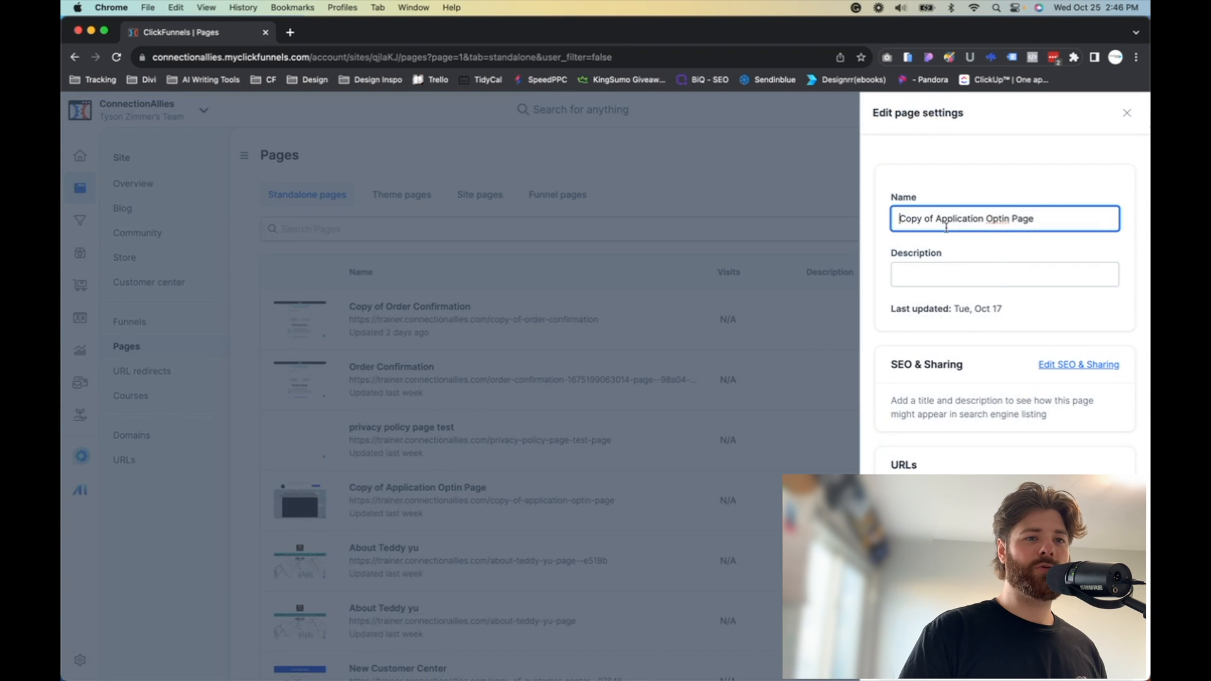
left_click(749, 200)
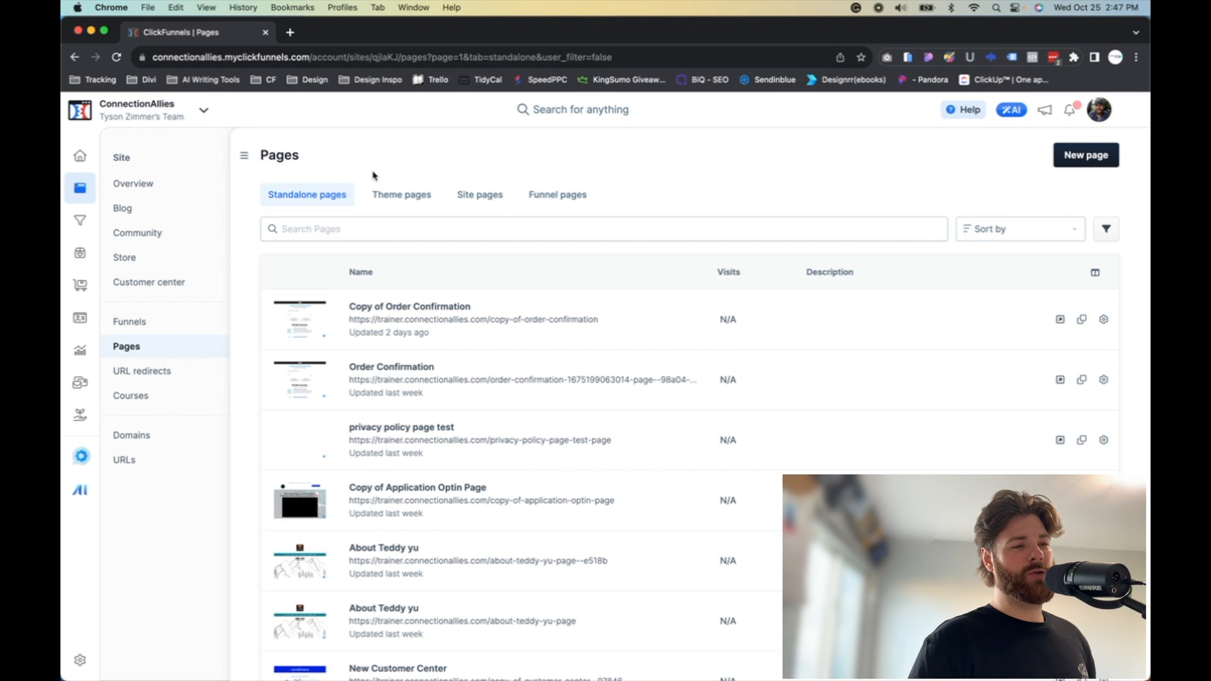
left_click(79, 383)
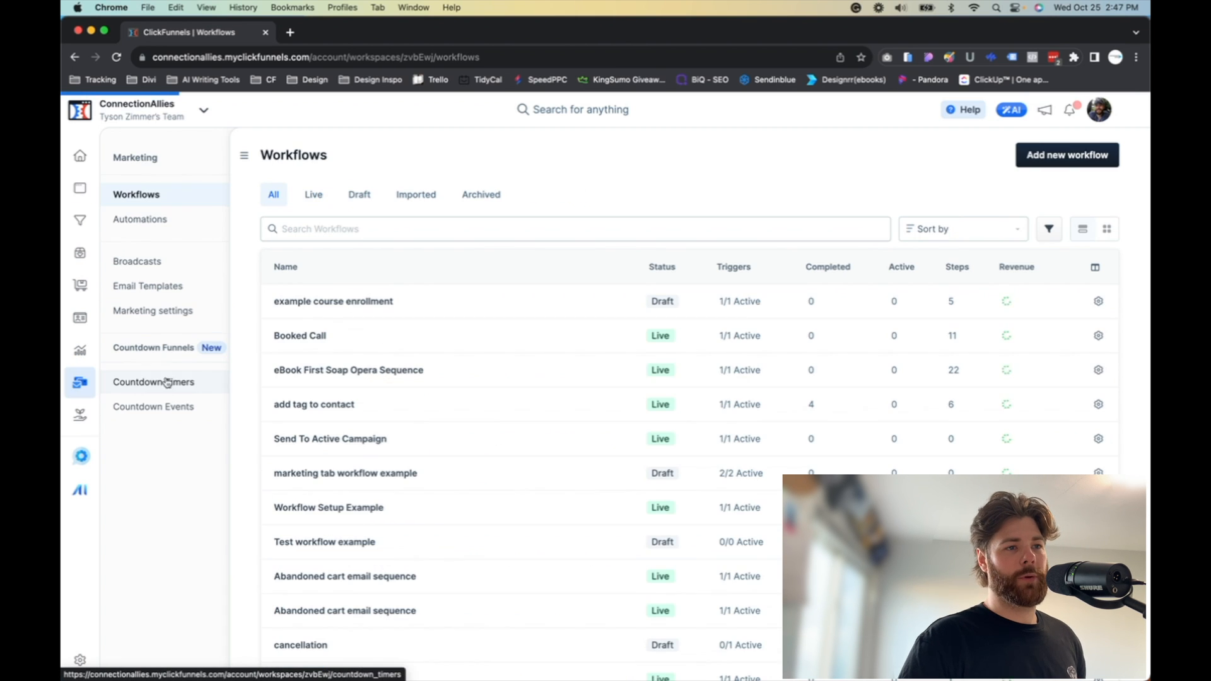
left_click(1082, 155)
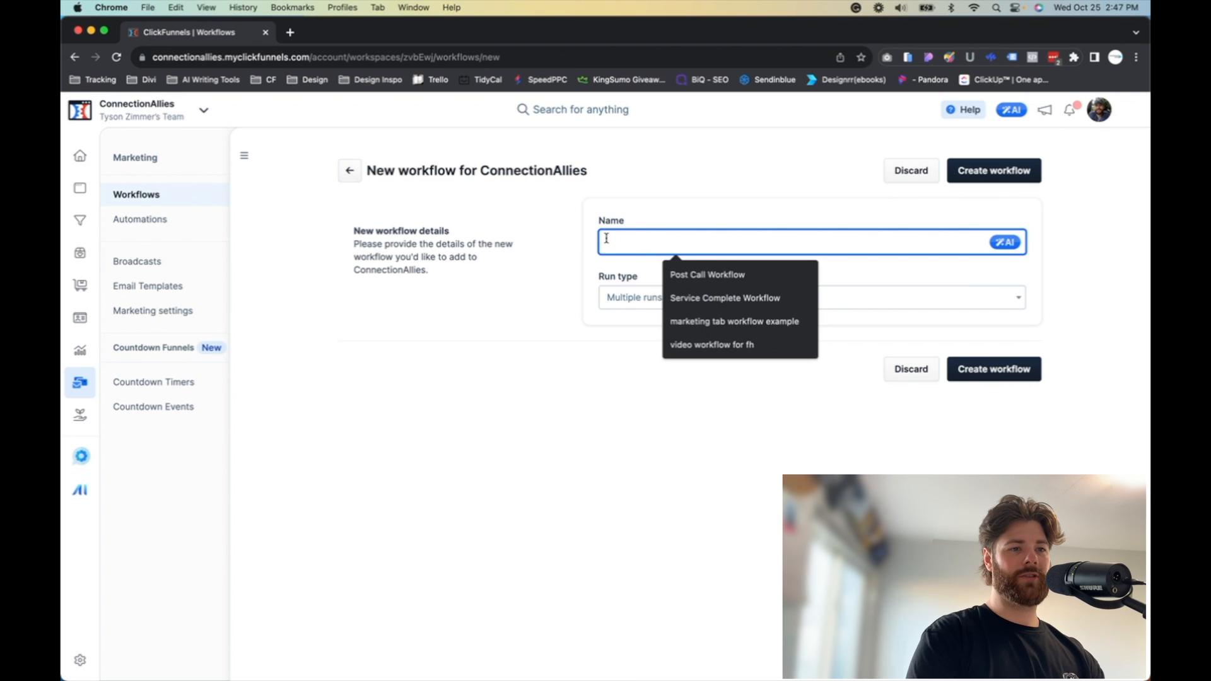
type("home page ")
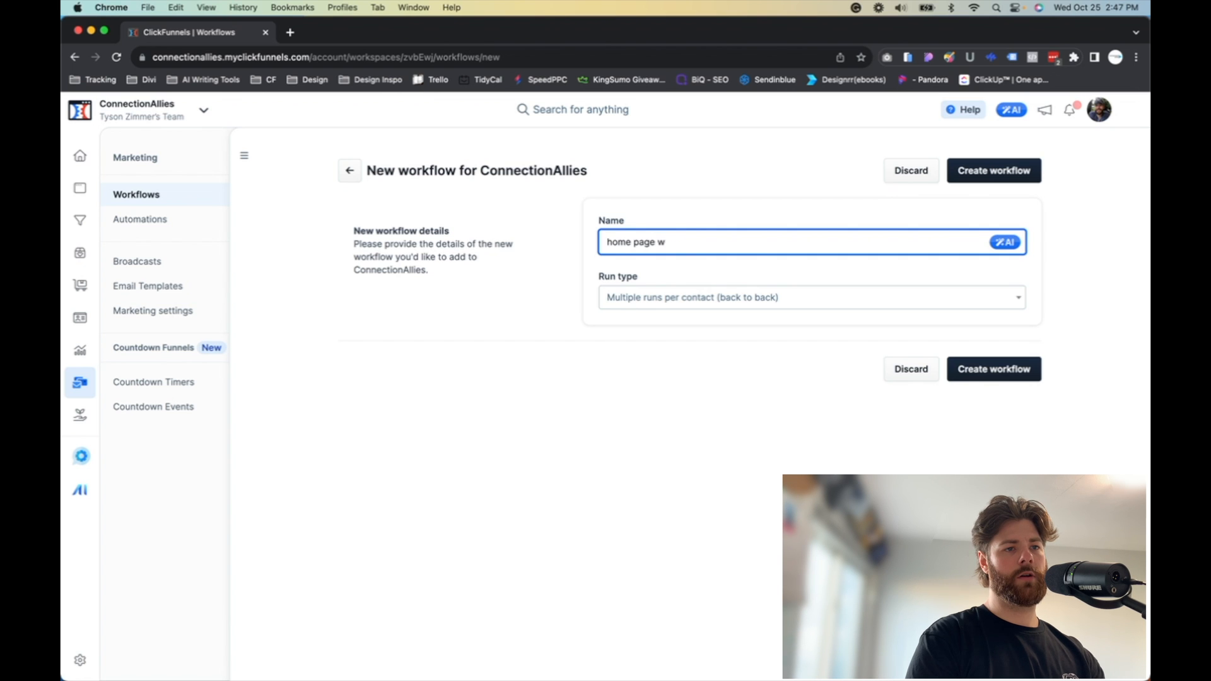
type("workflow example")
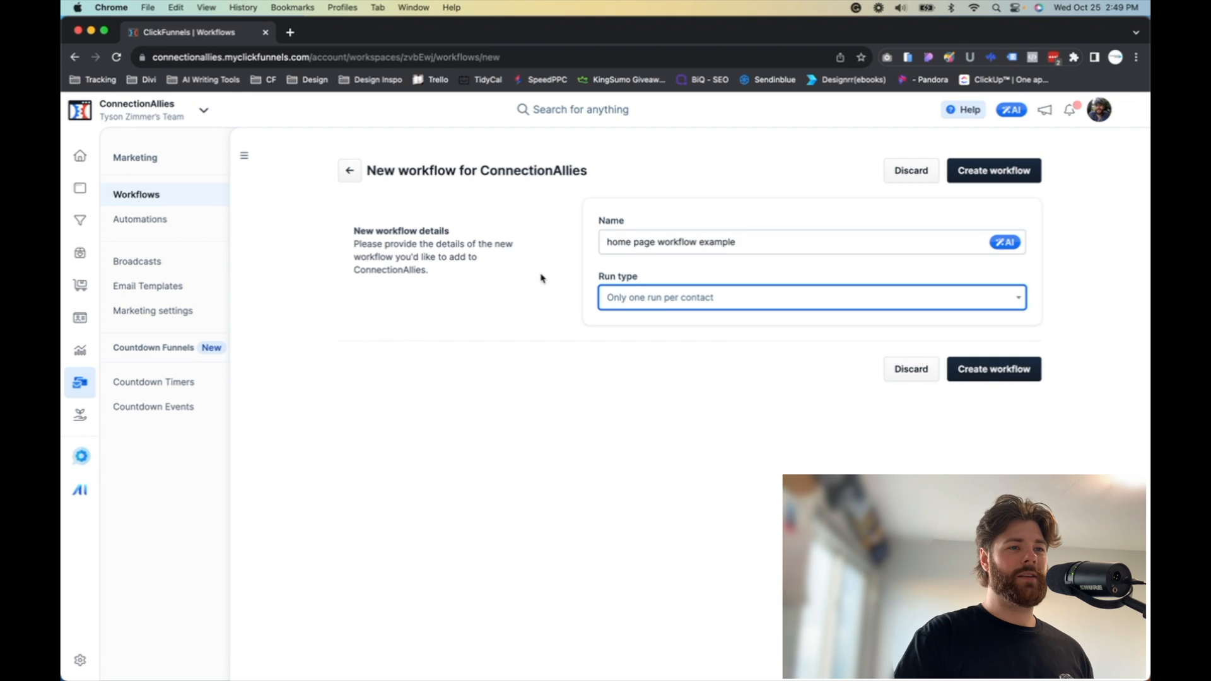
Step: Set the workflow's run type to Only one run per contact and create the workflow
left_click(639, 300)
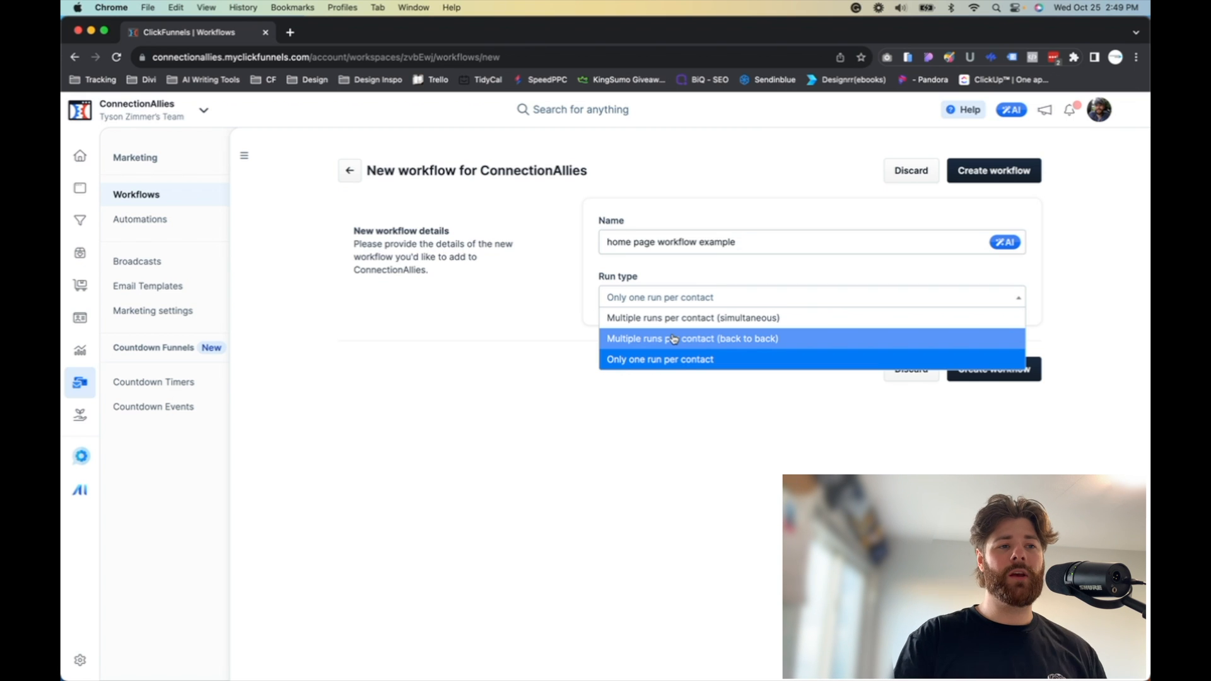
left_click(680, 360)
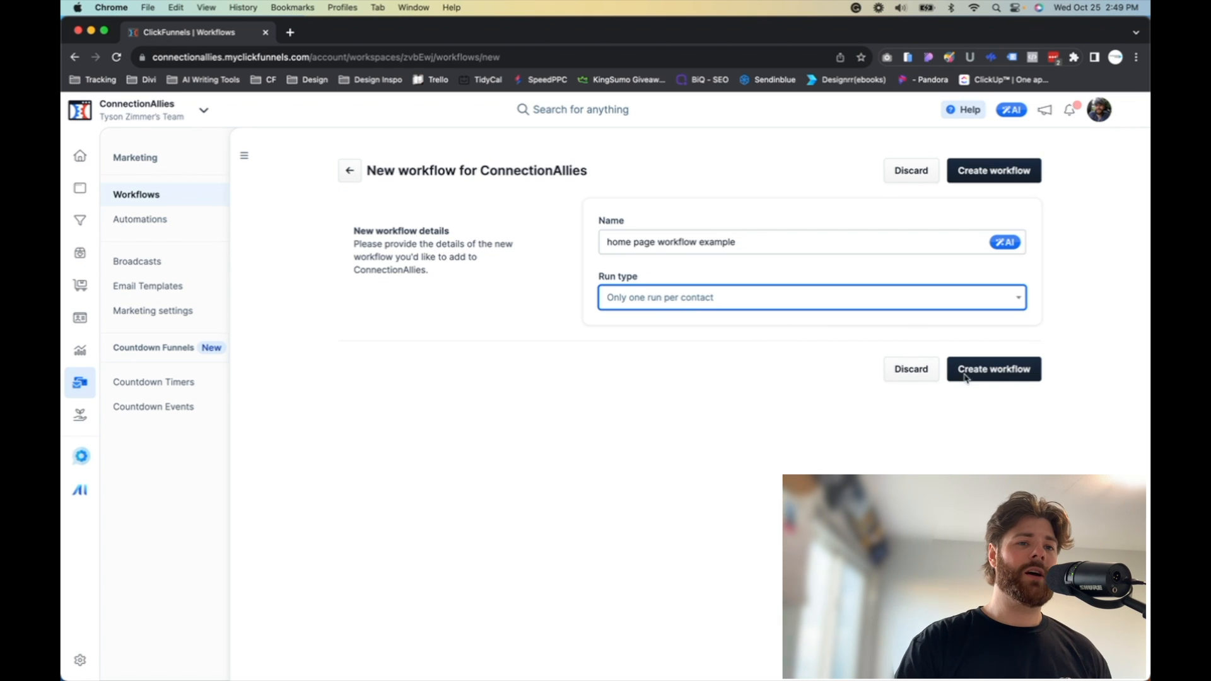
left_click(998, 374)
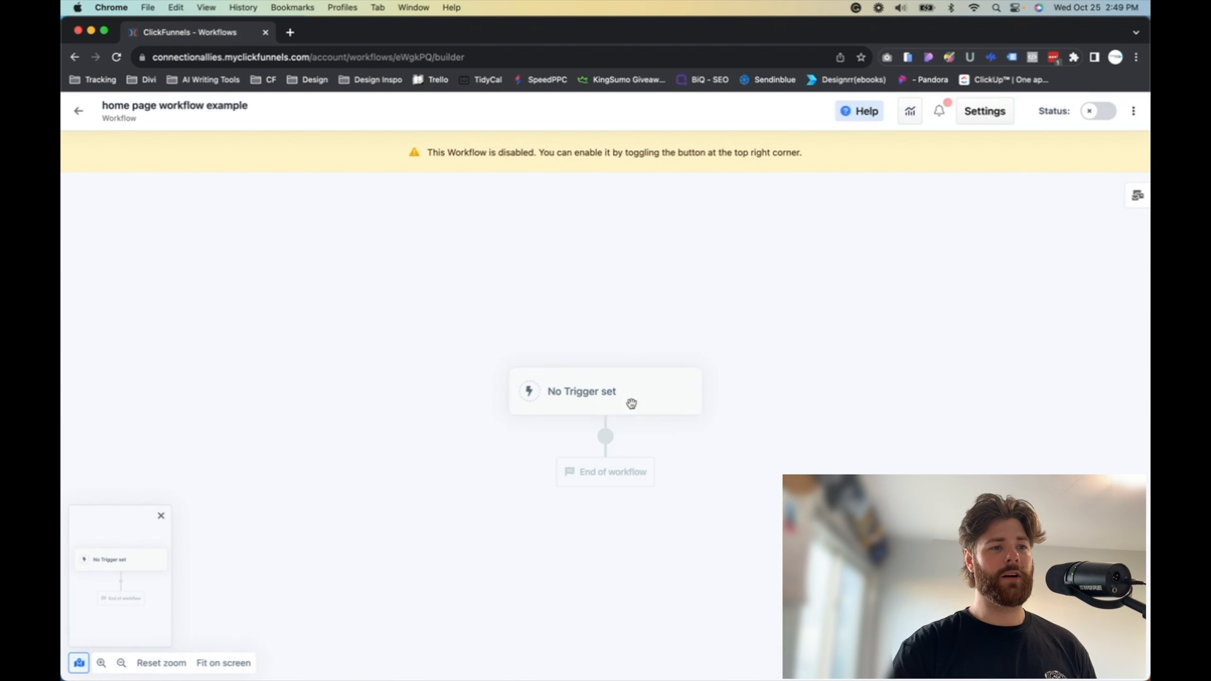
Step: Add a new trigger to the workflow with the event type Opt-In
left_click(595, 384)
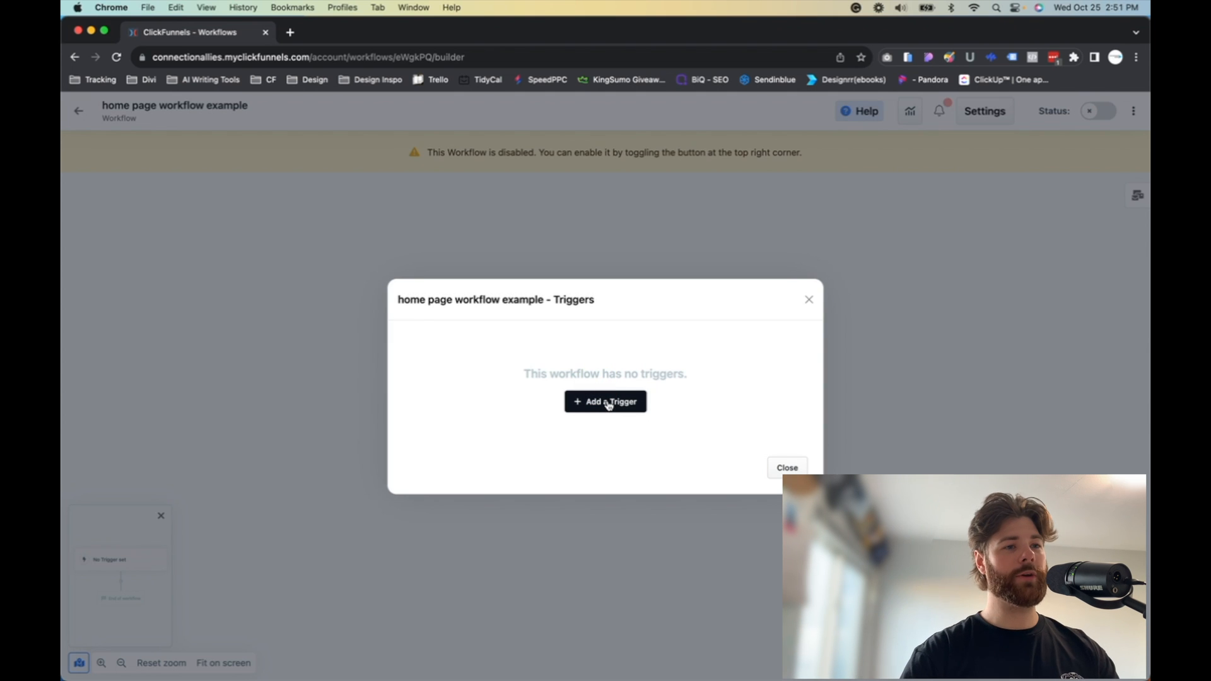
left_click(607, 408)
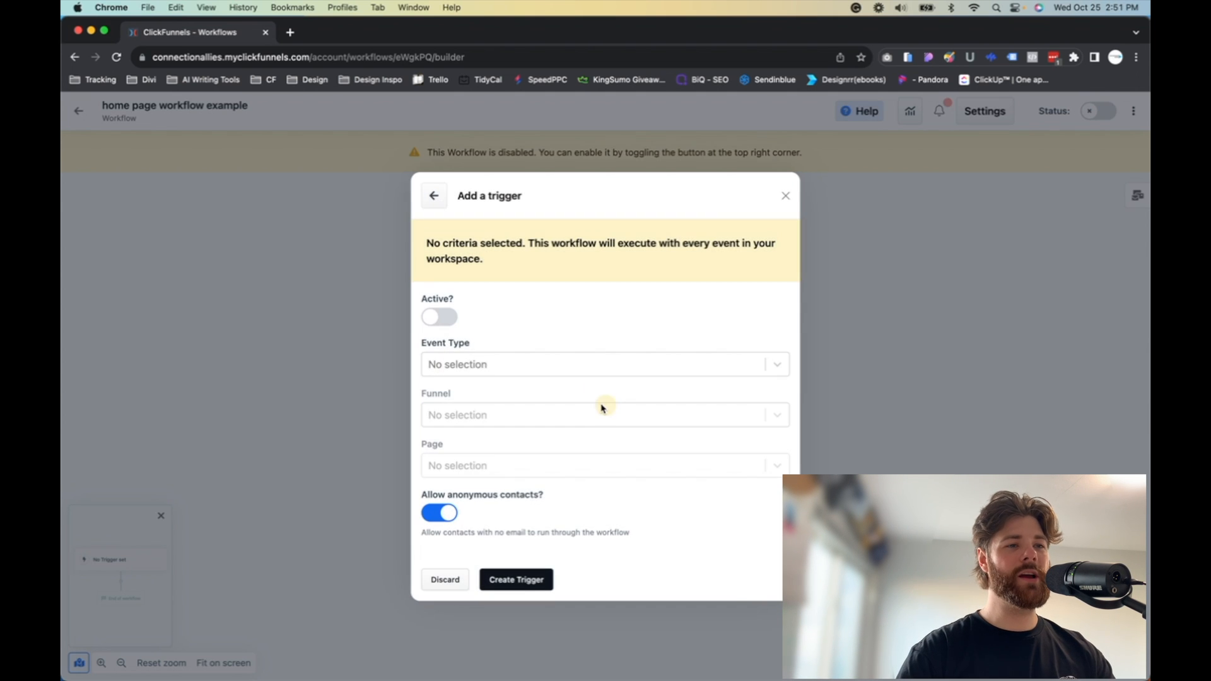
left_click(494, 362)
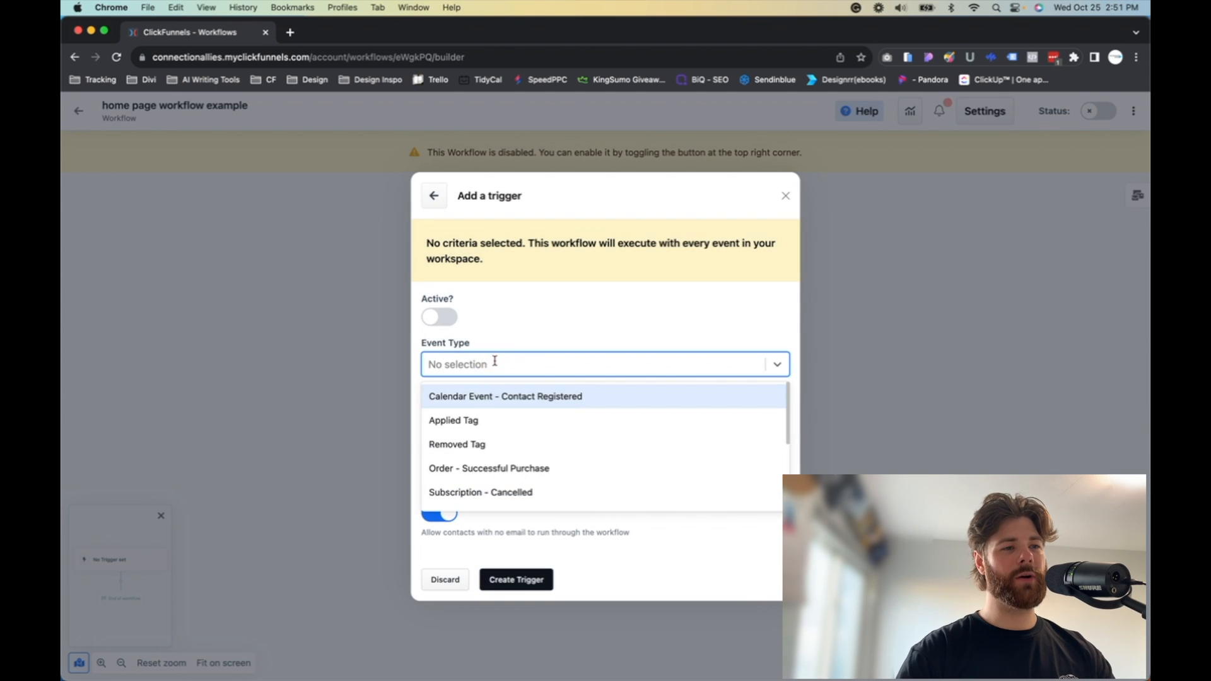
scroll(482, 424, "down", 5)
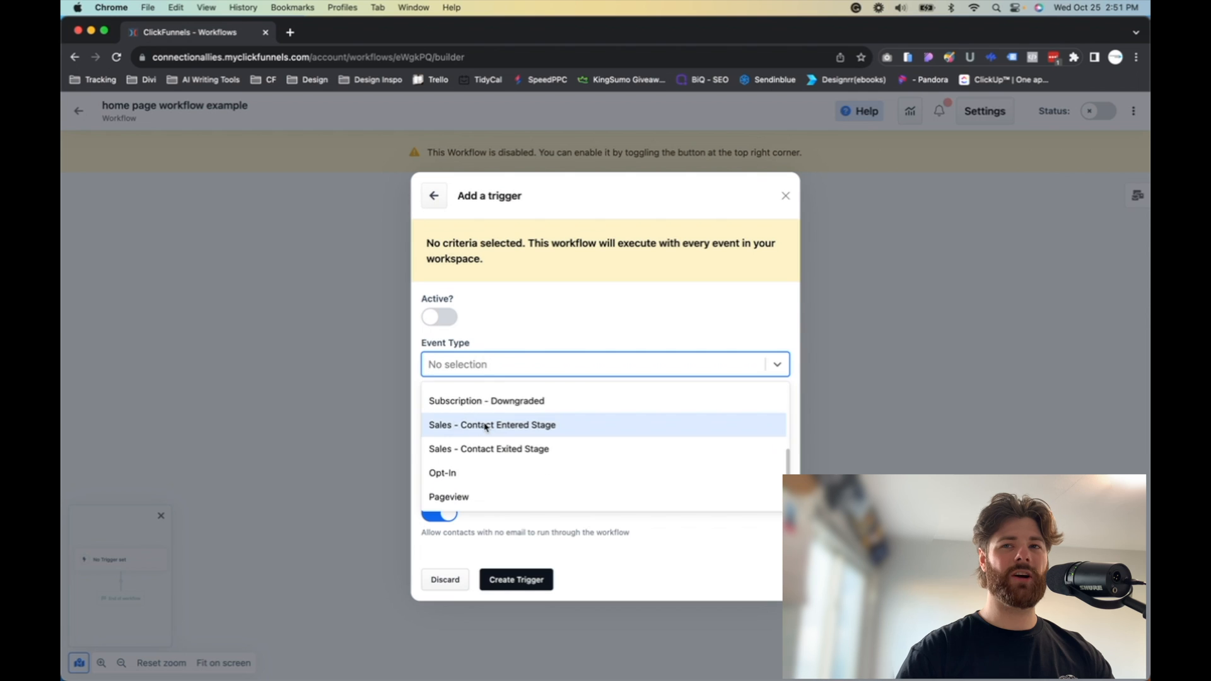
left_click(475, 472)
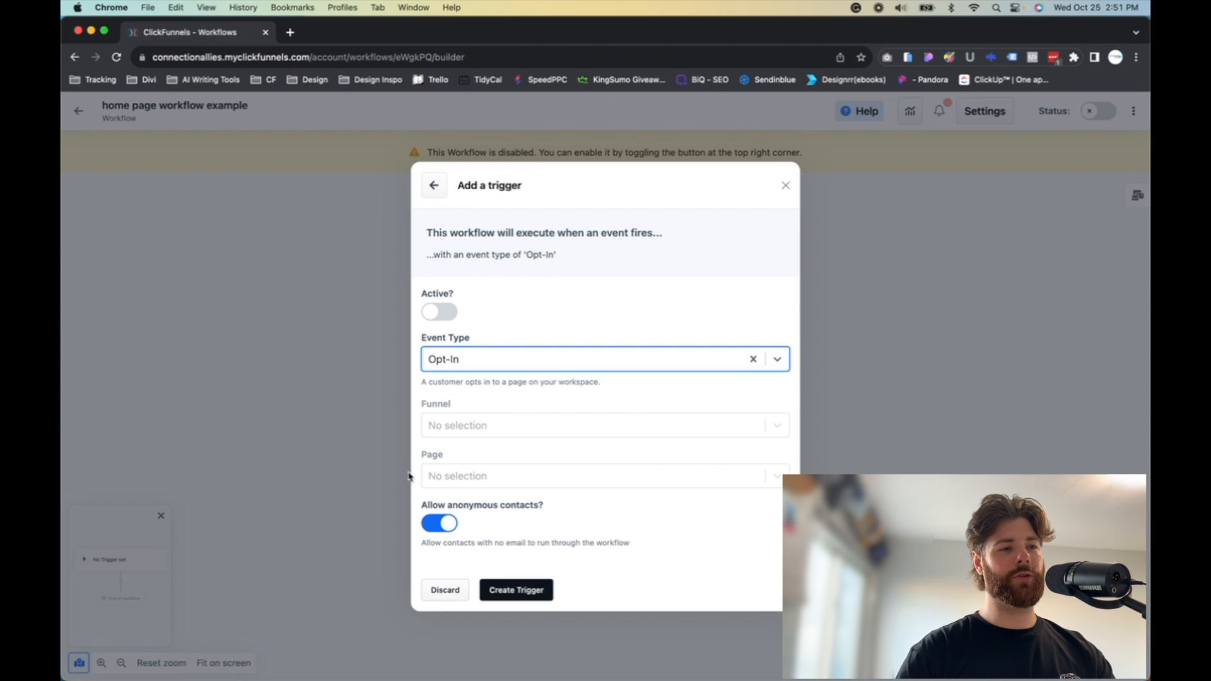
Step: Set the trigger's page to ConnectionAllies Home by pasting the copied page name
left_click(481, 477)
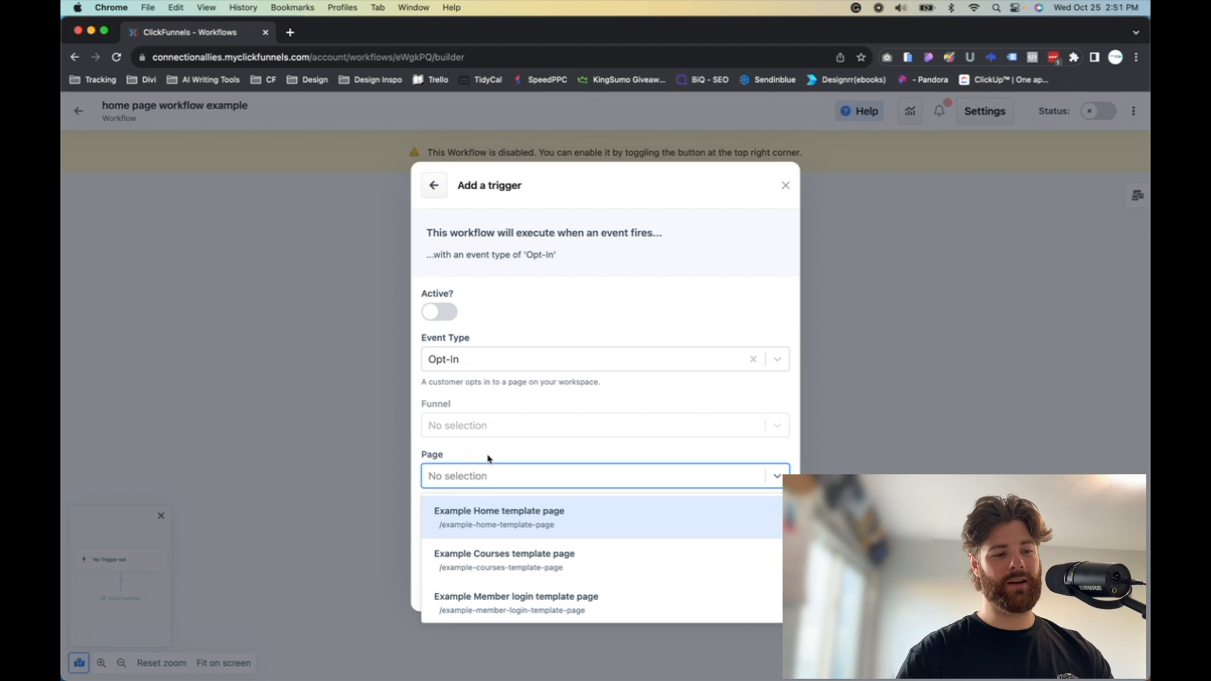
key("super+v")
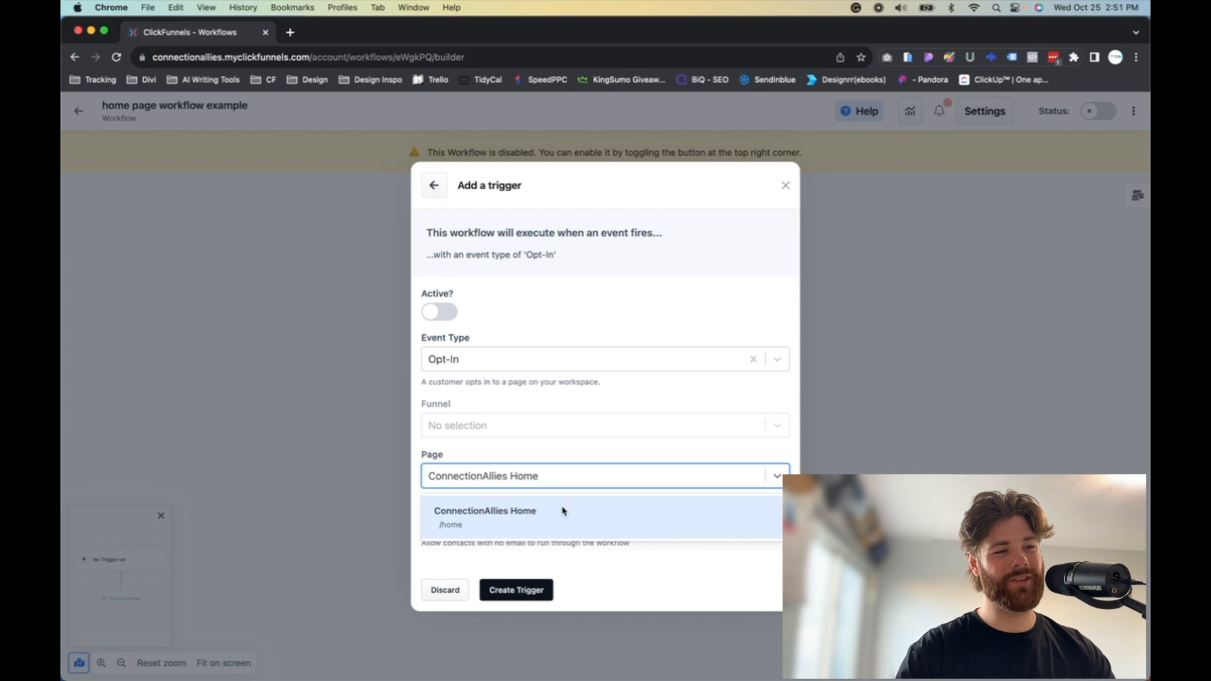
left_click(501, 519)
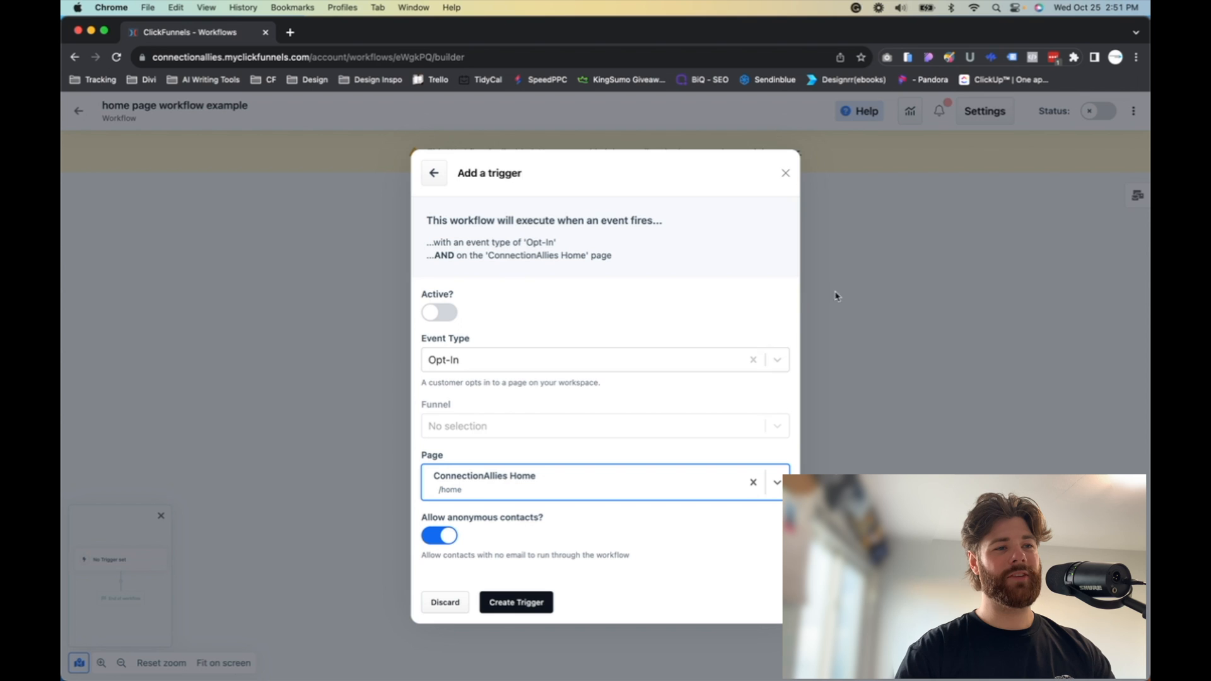
Step: Make the trigger active with anonymous contacts disallowed, create it, and close the triggers dialog
left_click(442, 313)
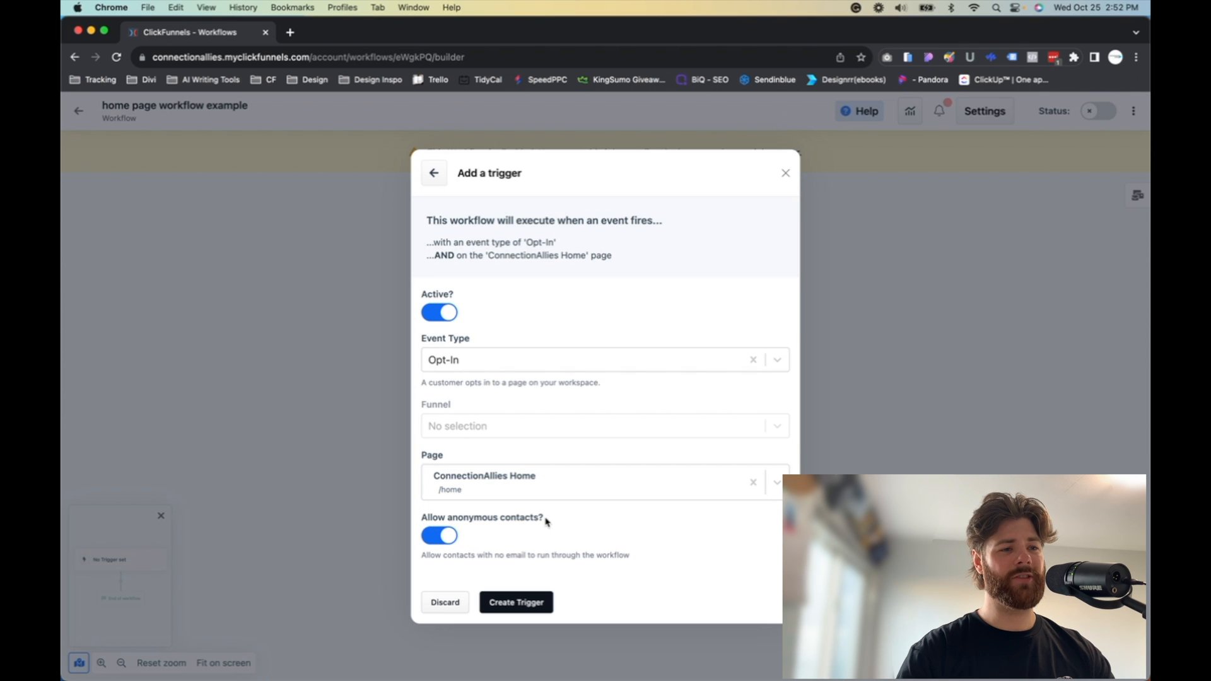
left_click(444, 543)
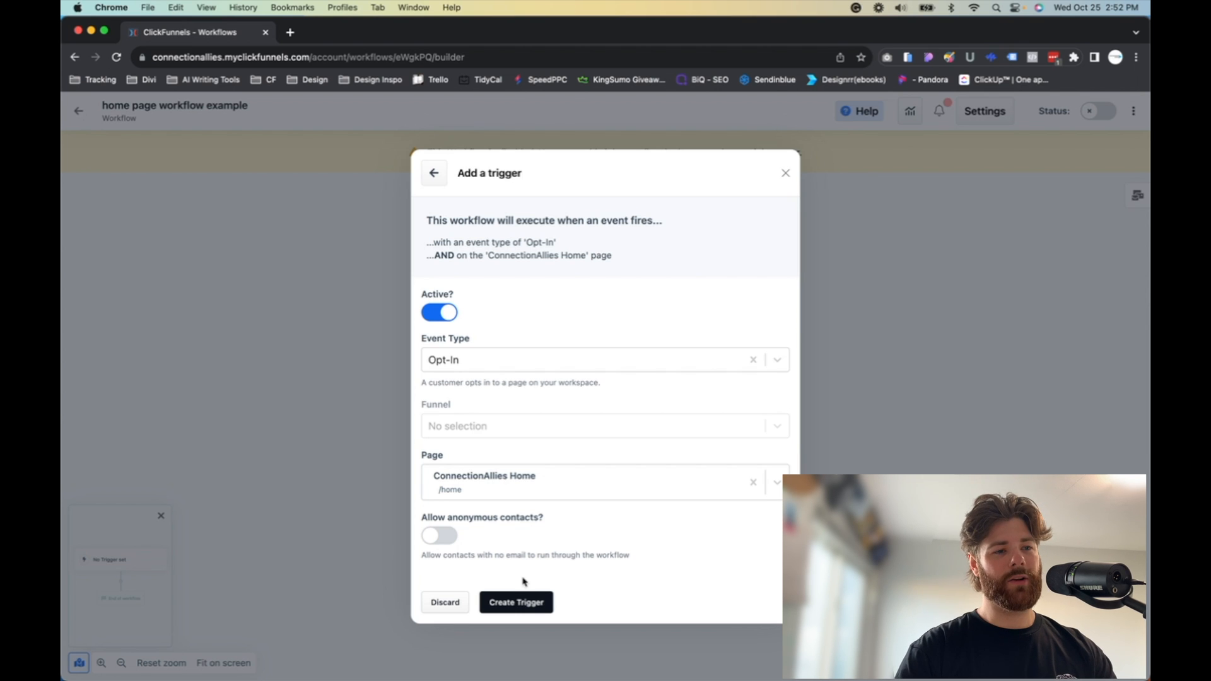
left_click(518, 603)
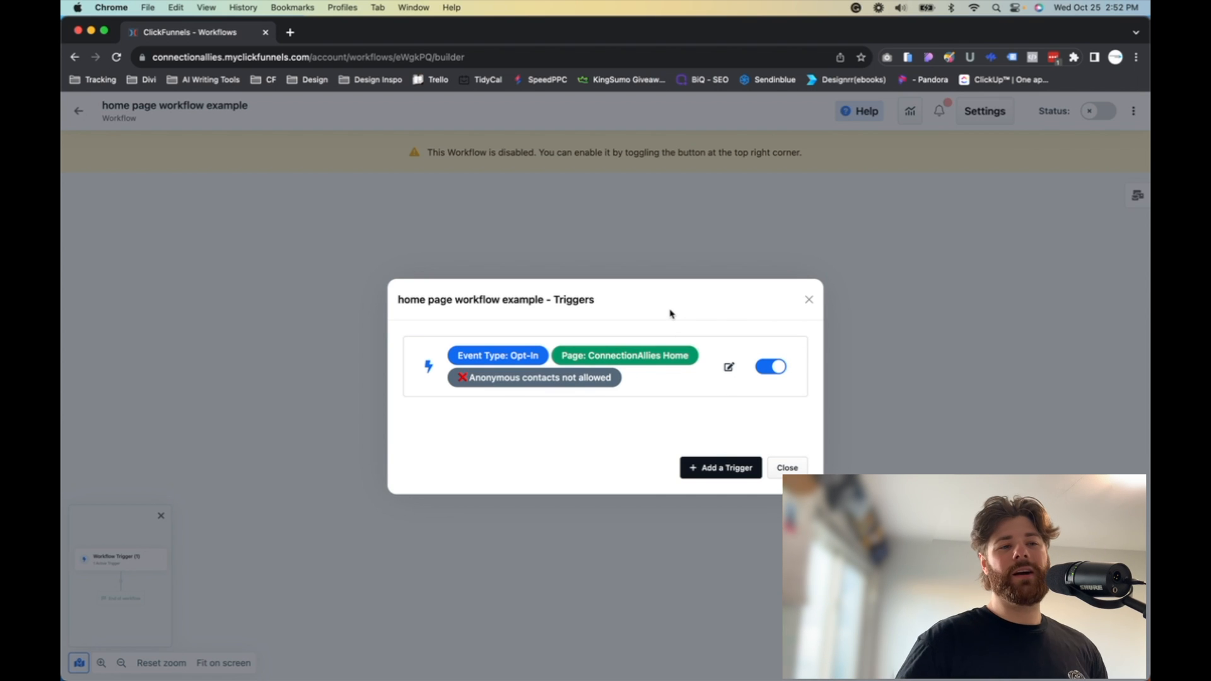
left_click(809, 301)
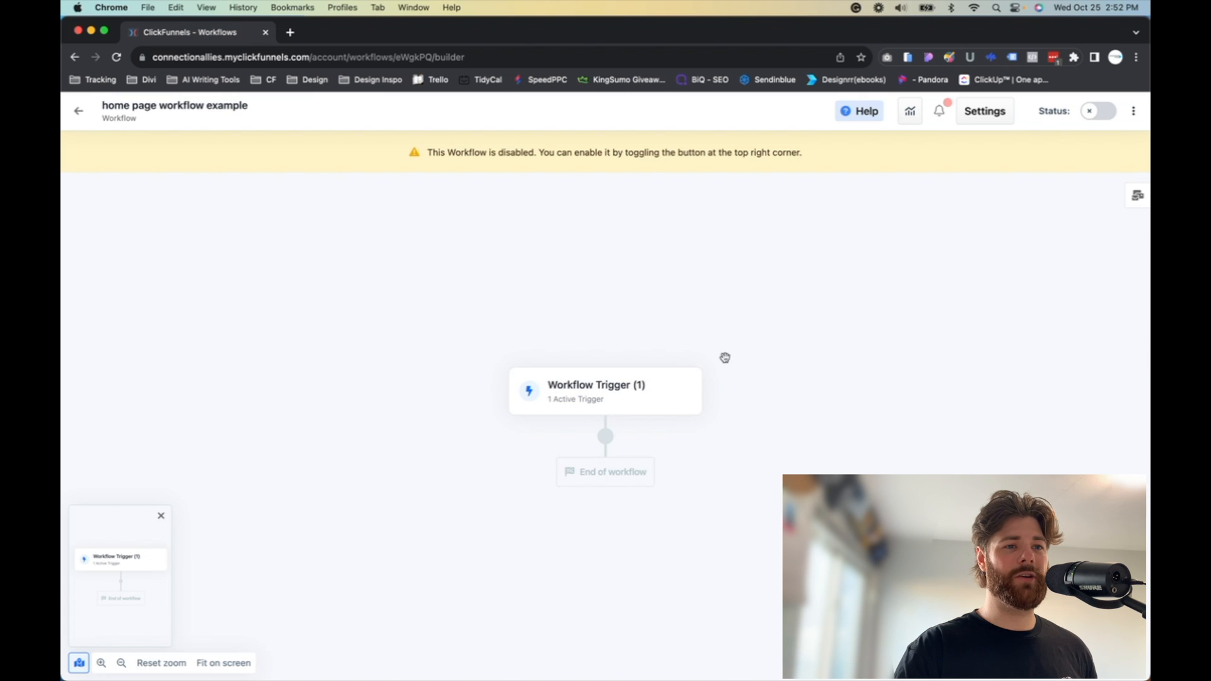
Step: Browse the list of available workflow steps below the trigger without adding one
left_click(607, 441)
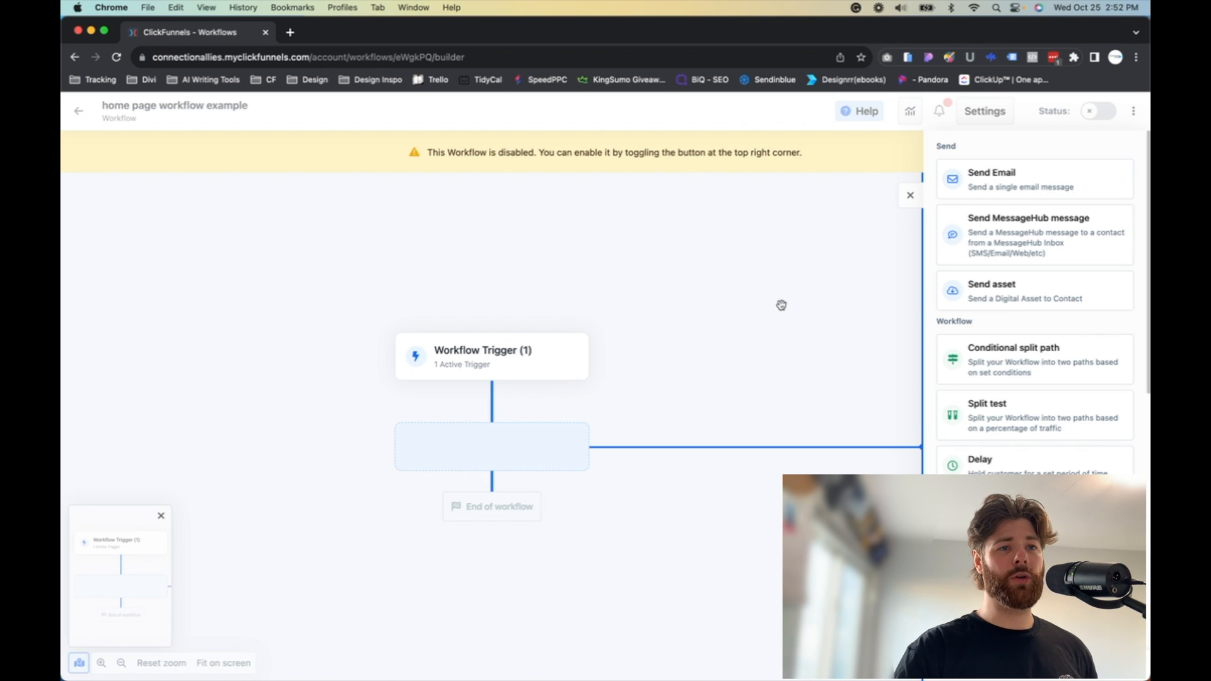
scroll(969, 427, "down", 10)
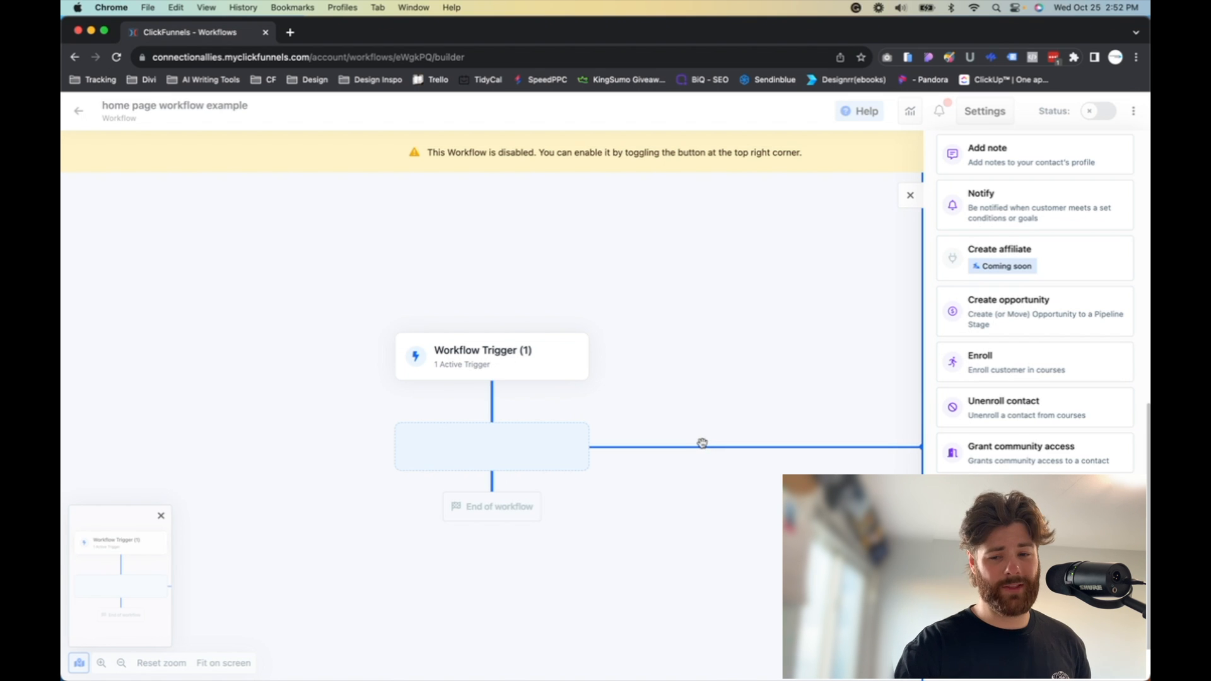
scroll(1011, 218, "up", 10)
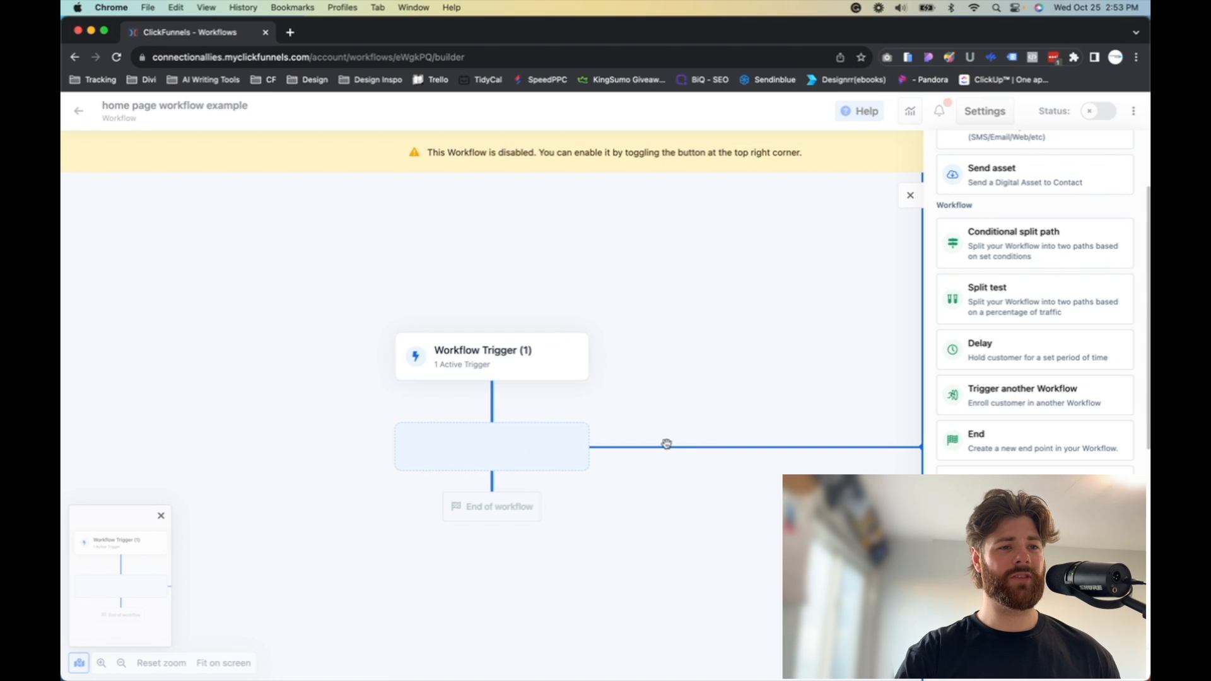
left_click(850, 342)
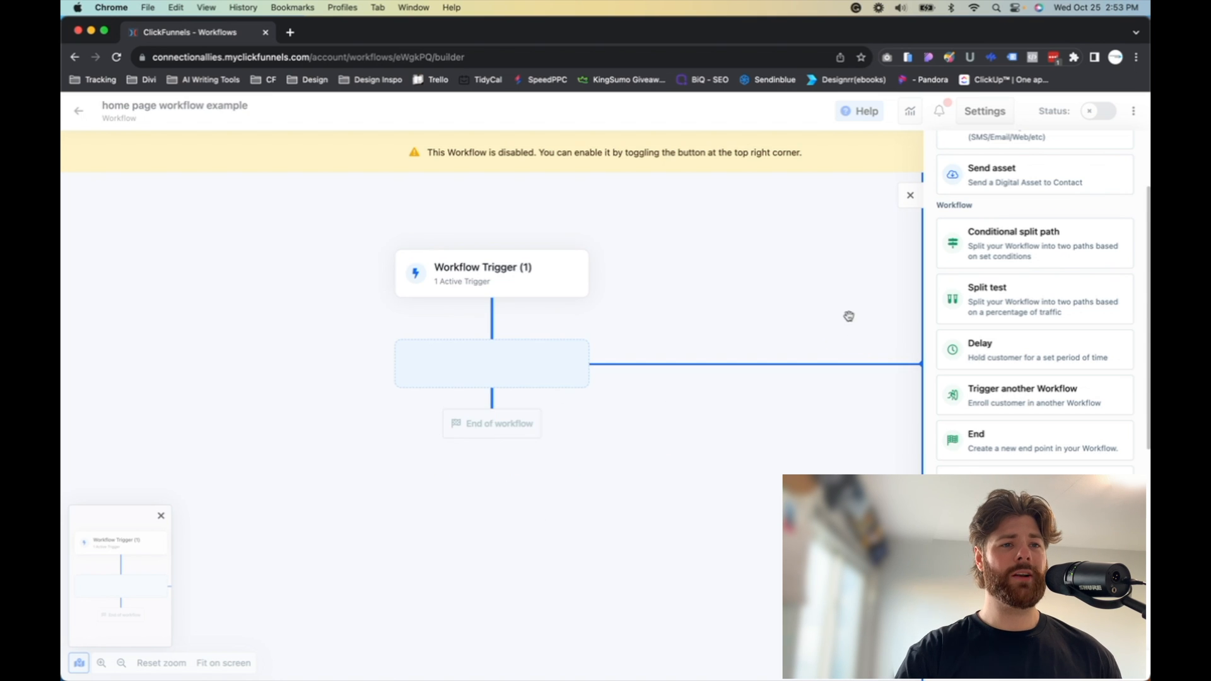
left_click(851, 292)
left_click(911, 194)
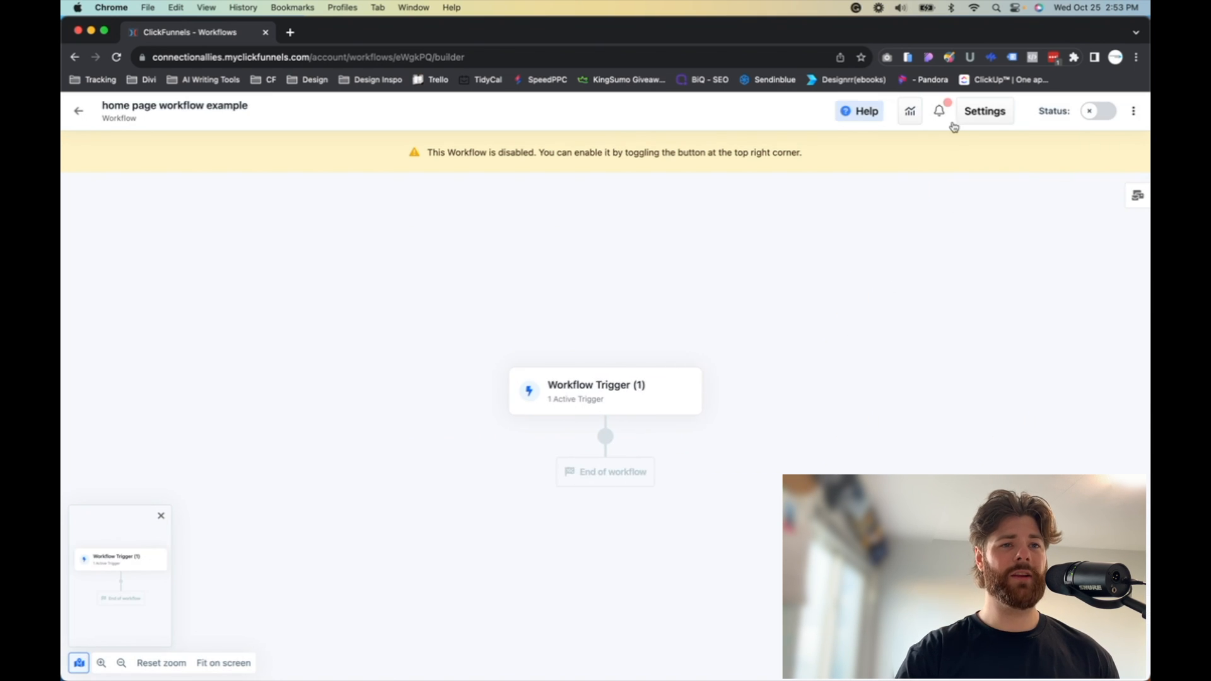
Step: Enable the workflow and confirm it
left_click(1088, 113)
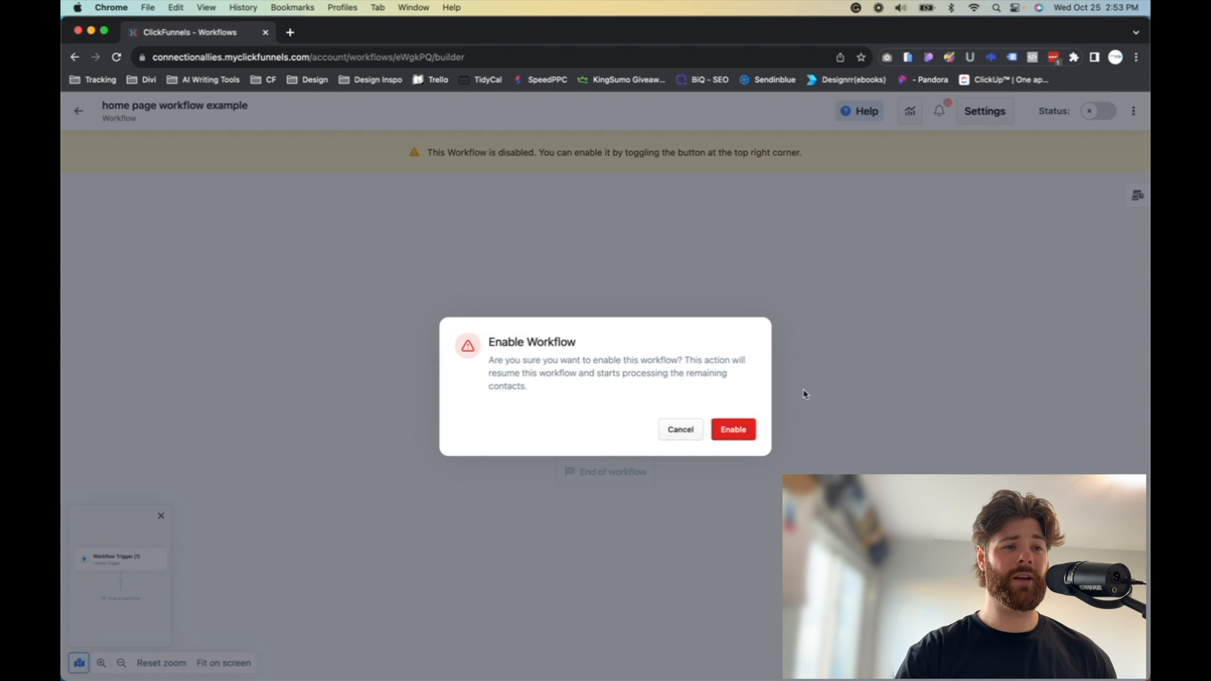
left_click(733, 429)
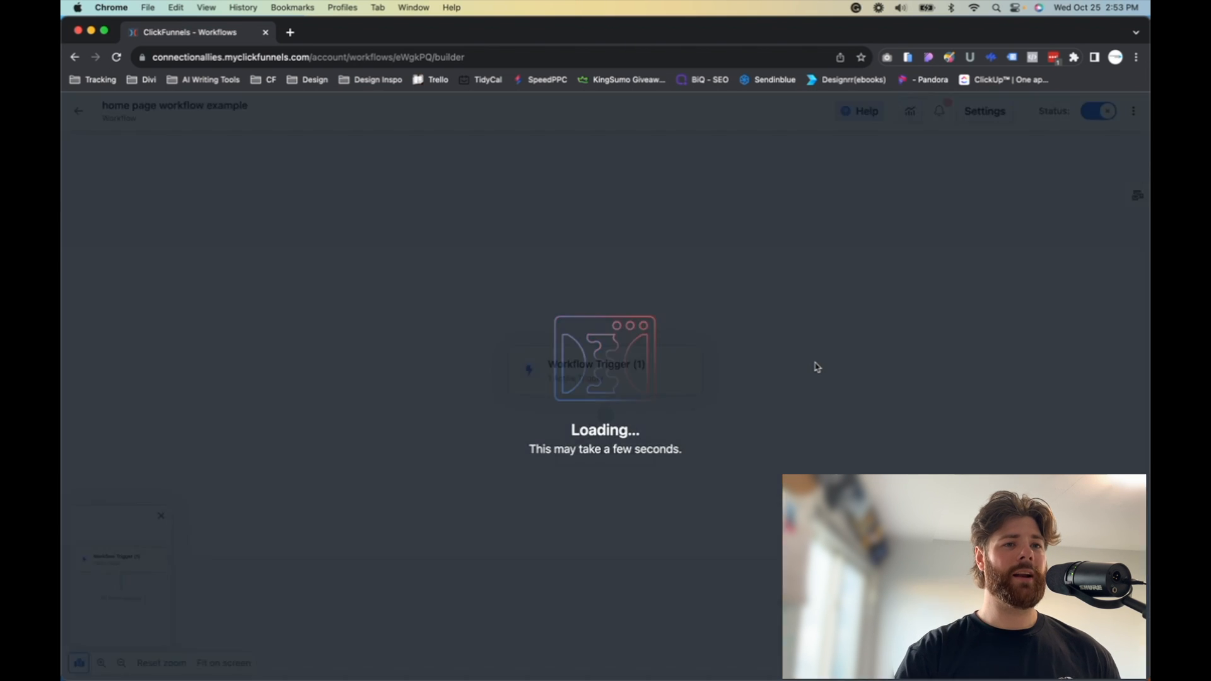